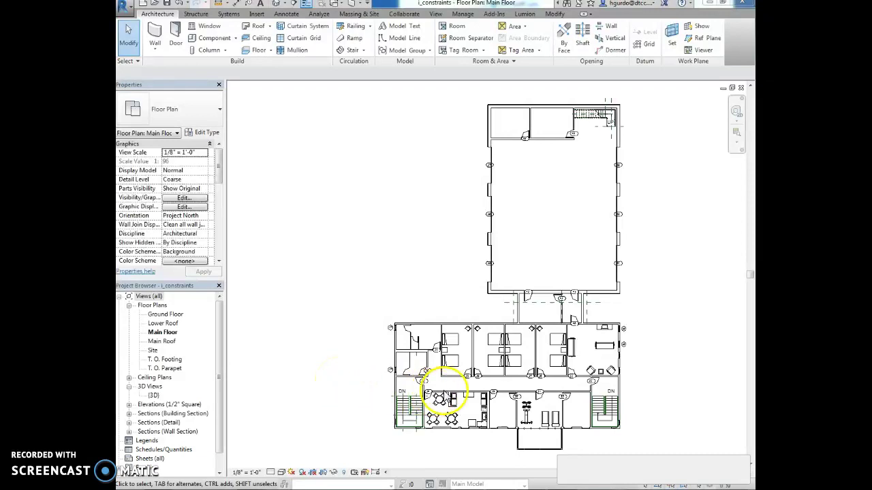
scroll(487, 386, "up", 5)
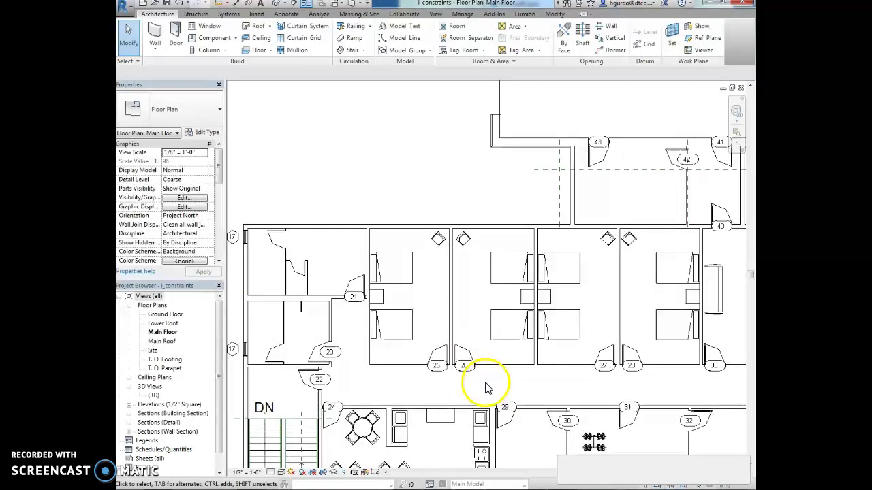
left_click(452, 315)
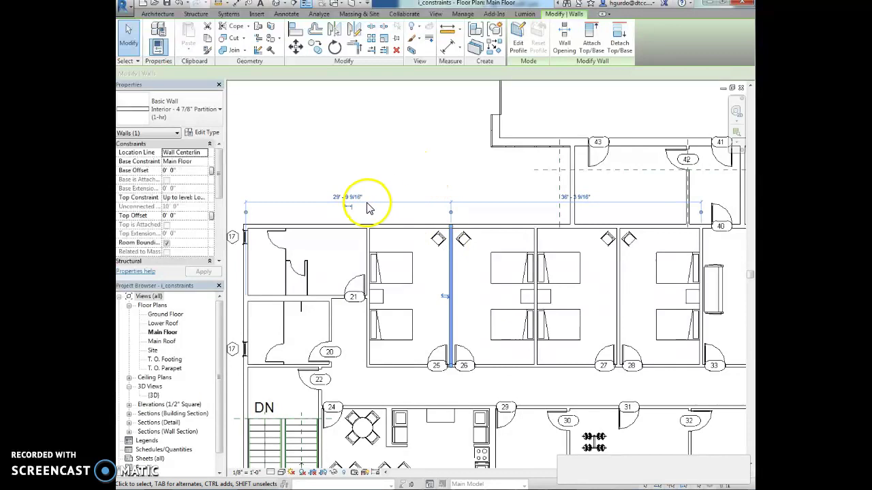
left_click(388, 210)
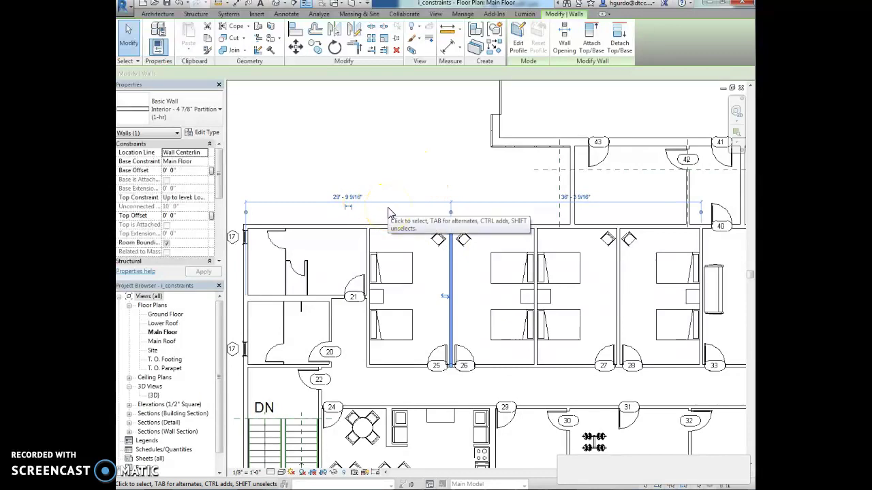
left_click(379, 210)
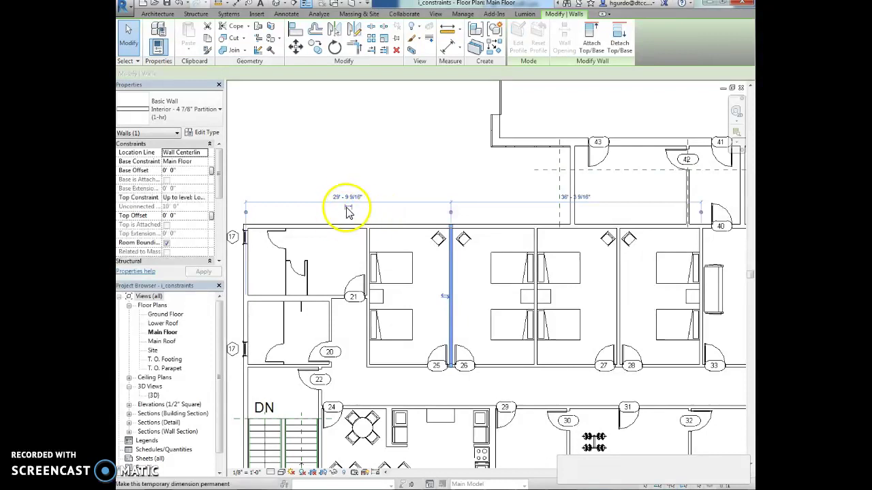
left_click(347, 207)
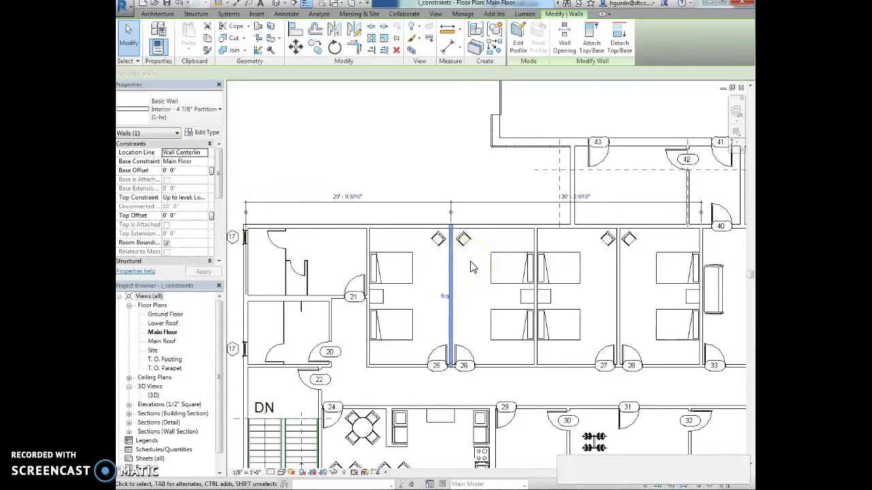
left_click_drag(246, 212, 450, 243)
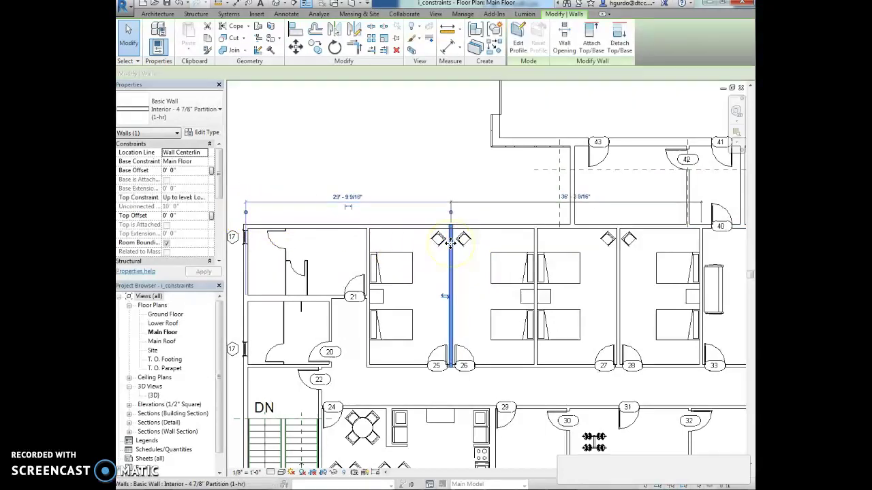
left_click(486, 221)
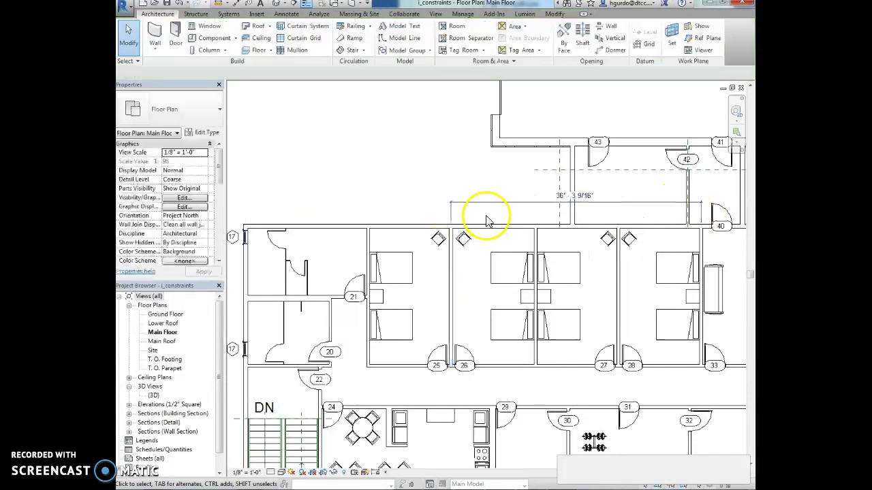
left_click(616, 203)
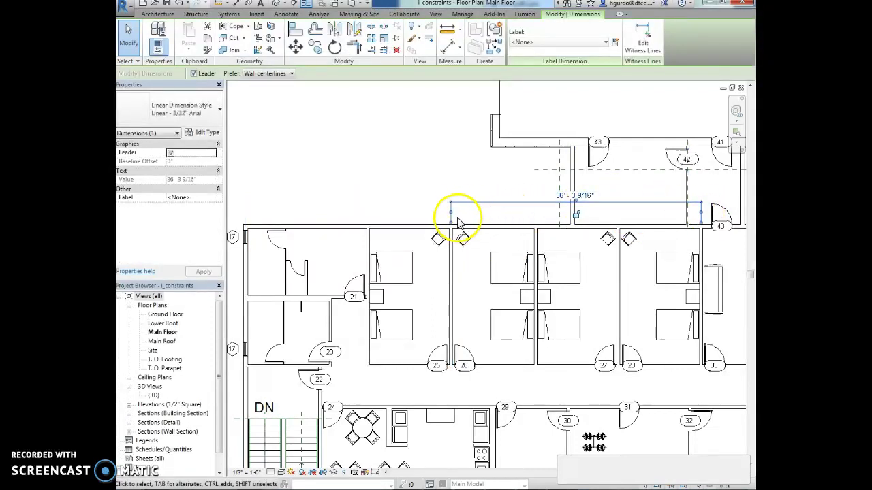
left_click_drag(451, 213, 369, 235)
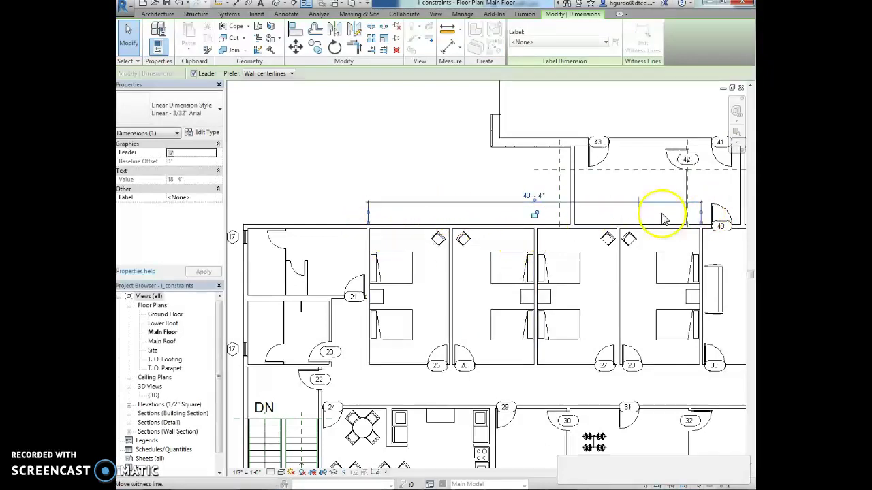
left_click_drag(664, 218, 536, 232)
left_click(501, 251)
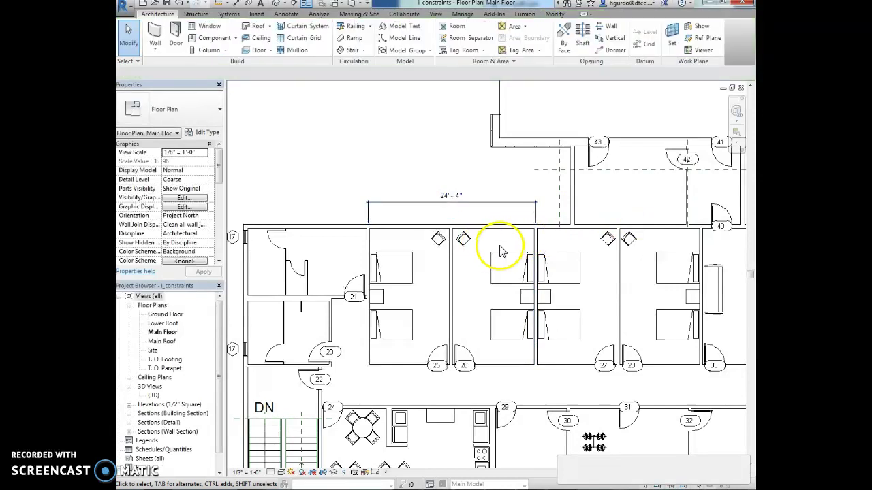
left_click(496, 206)
key("Delete")
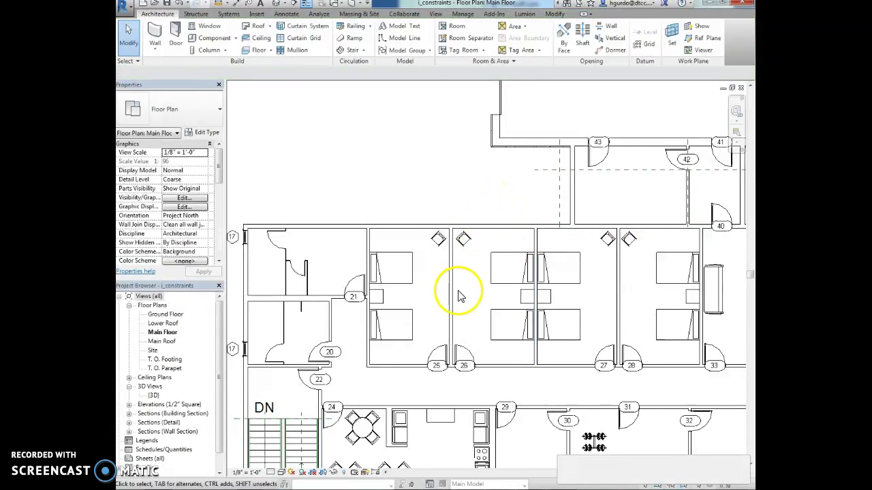
Make the temporary dimensions of the partition between doors 25 and 26 permanent, moving the outer witness lines onto the two neighbouring partitions.
left_click(452, 294)
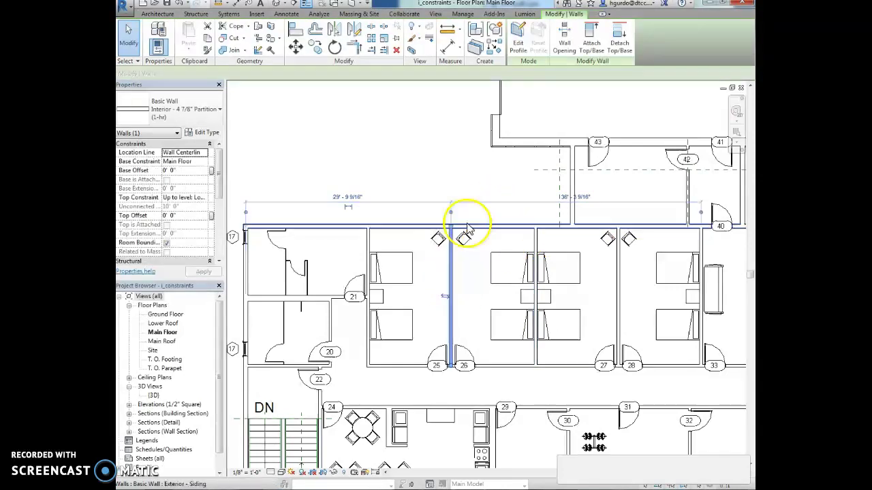
left_click(347, 208)
left_click(461, 205)
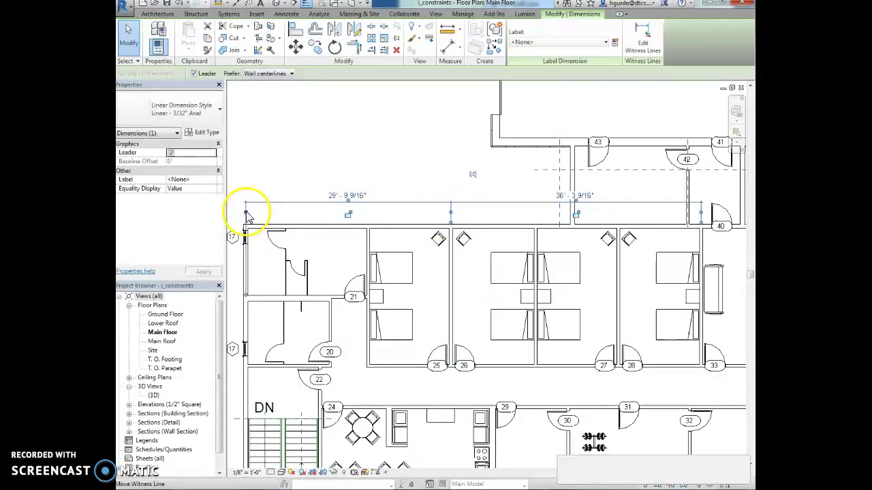
left_click_drag(246, 212, 370, 249)
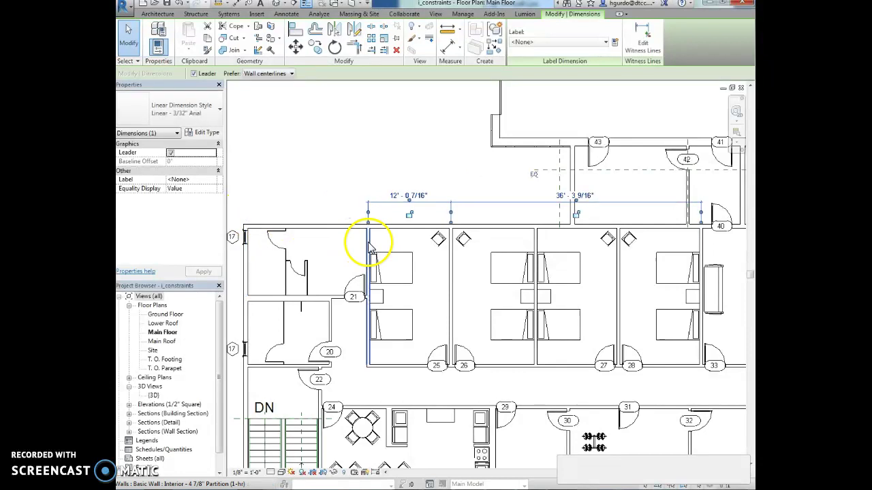
left_click_drag(700, 212, 536, 245)
left_click(577, 248)
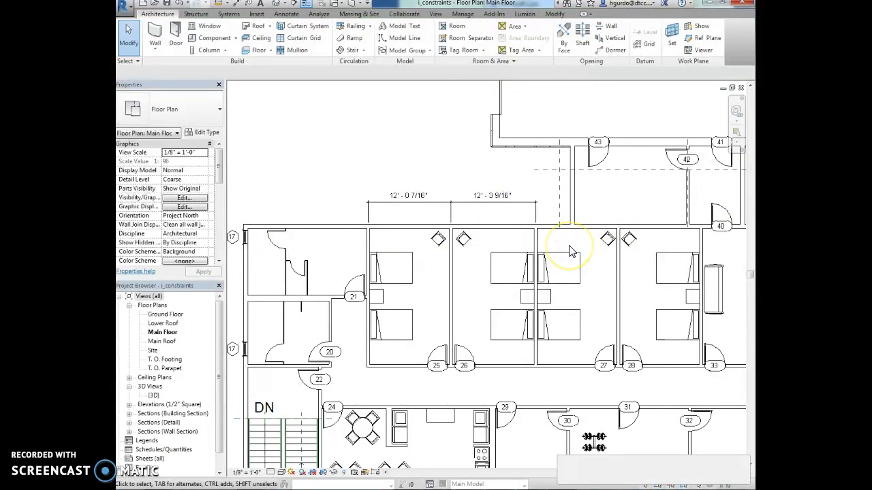
left_click(494, 196)
left_click(512, 238)
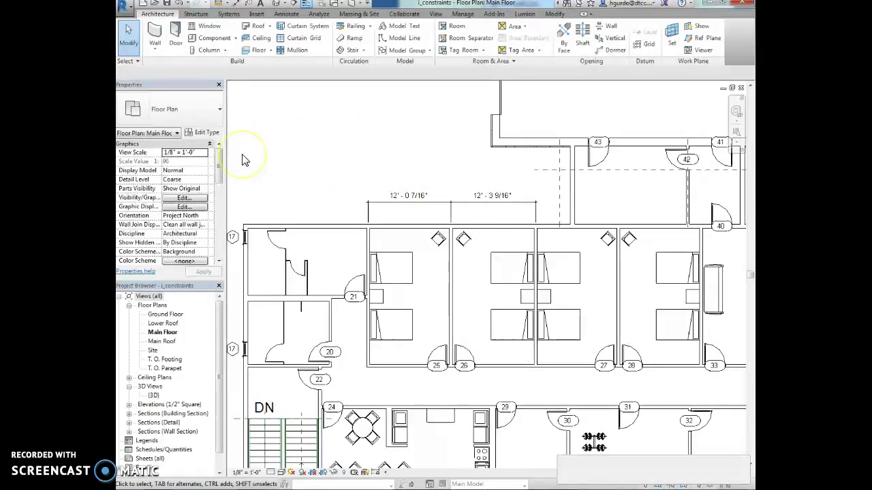
Set the floor plan's underlay base level to Ground Floor.
left_click_drag(222, 171, 224, 195)
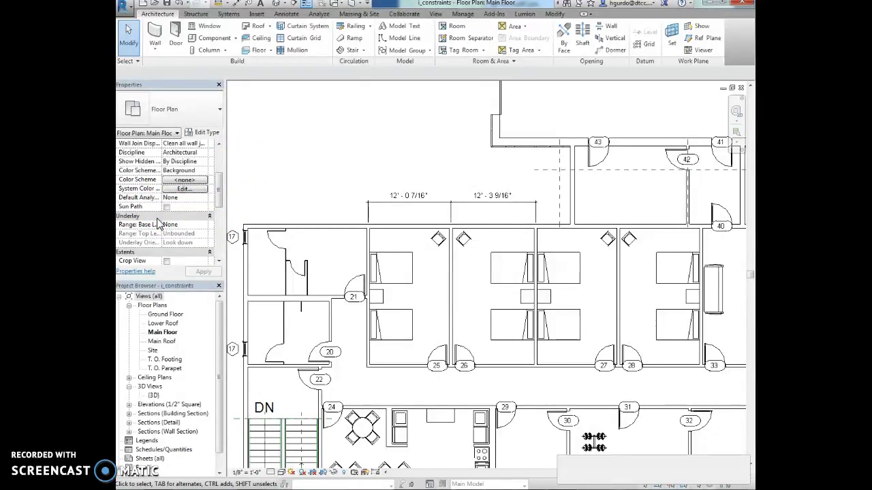
left_click(181, 225)
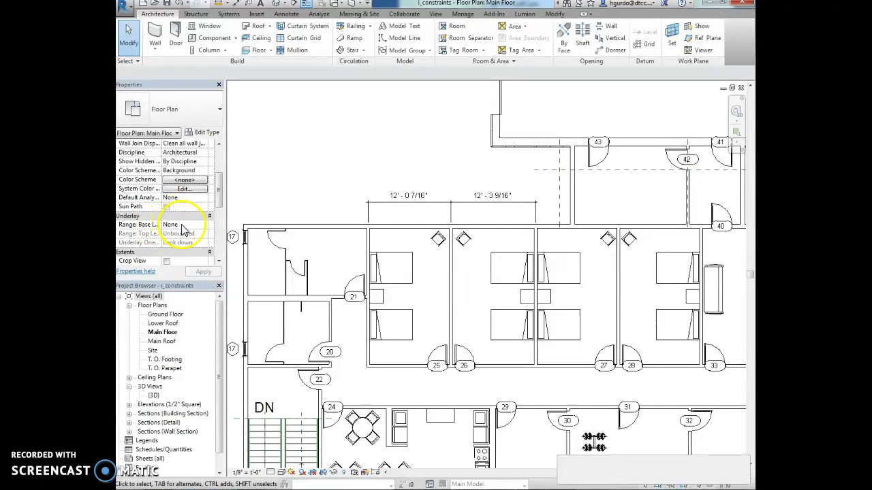
left_click(182, 227)
left_click(203, 225)
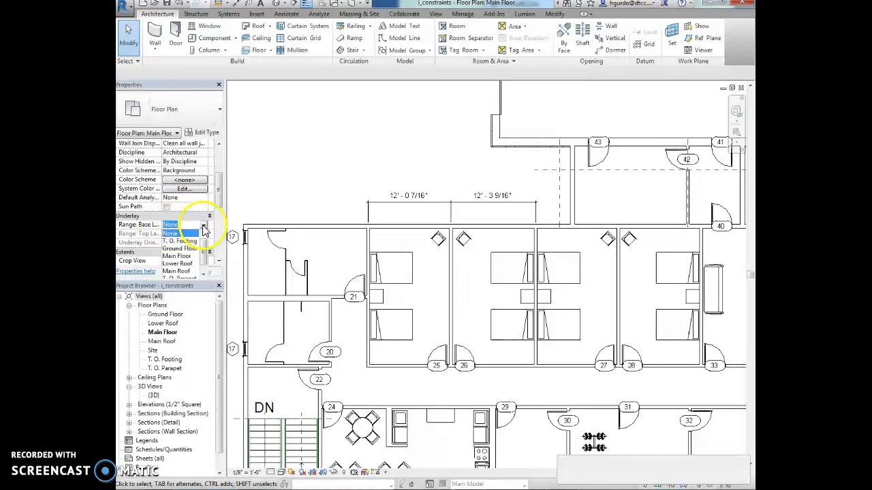
left_click(187, 249)
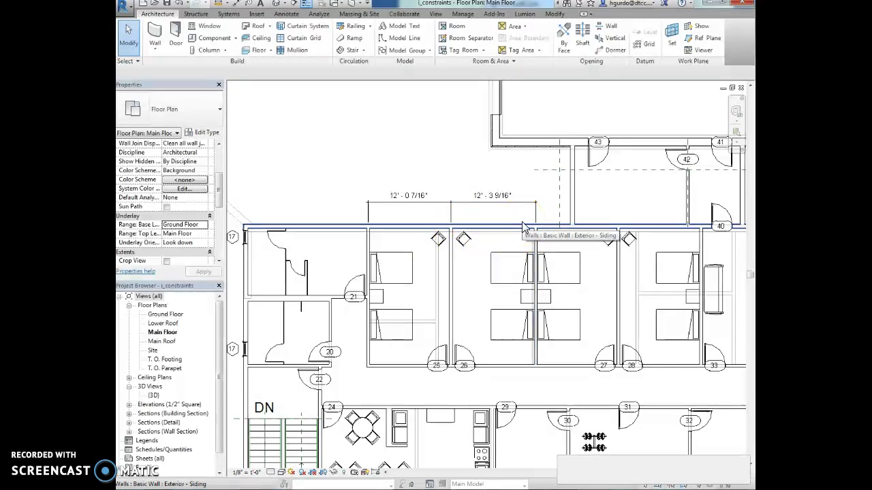
left_click(477, 265)
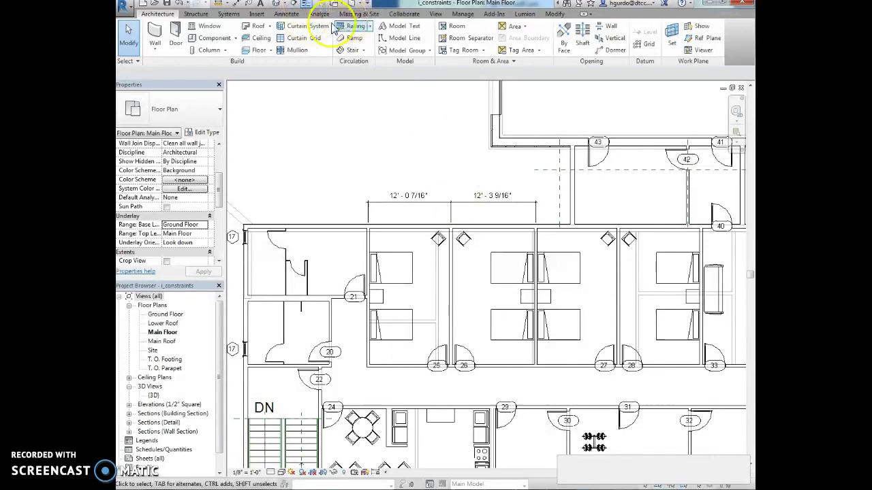
Align the right face of the partition between doors 25 and 26 with the matching face of the ground-floor underlay wall, and dismiss the warning.
left_click(552, 15)
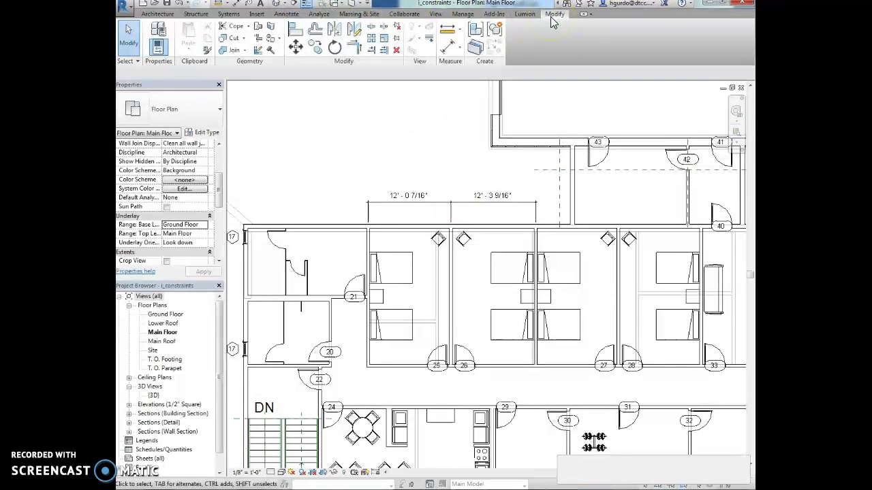
left_click(296, 31)
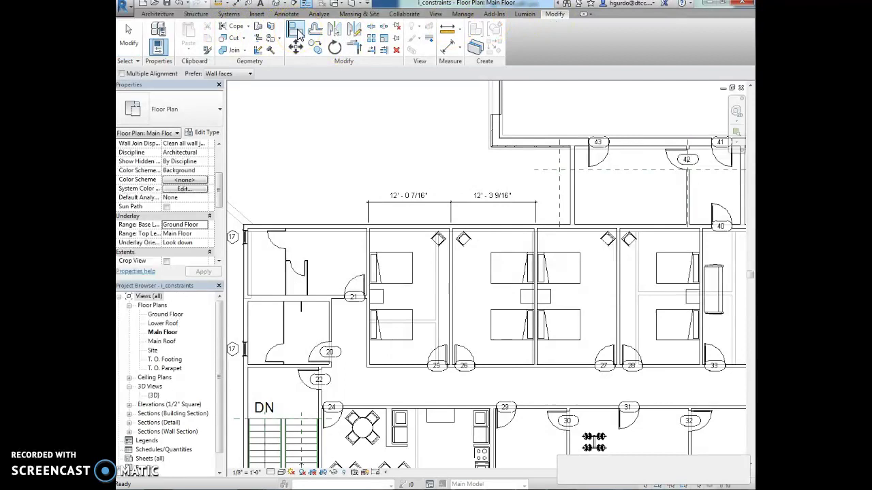
left_click(247, 77)
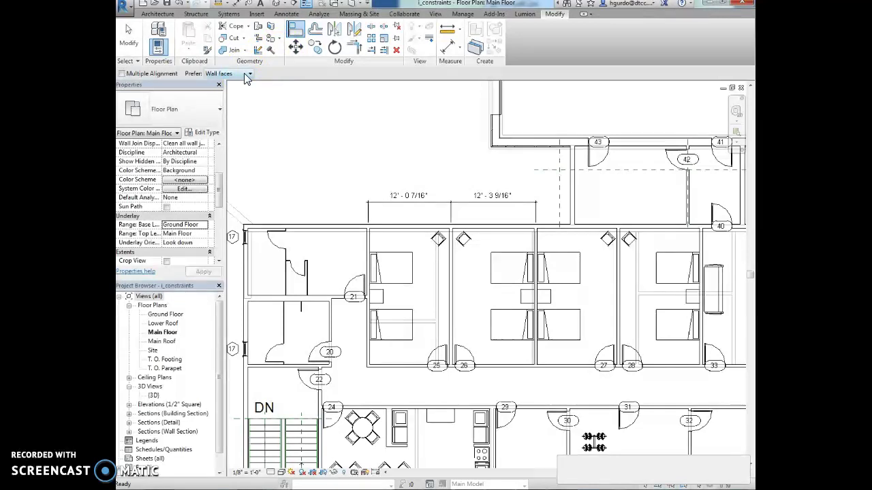
left_click(340, 329)
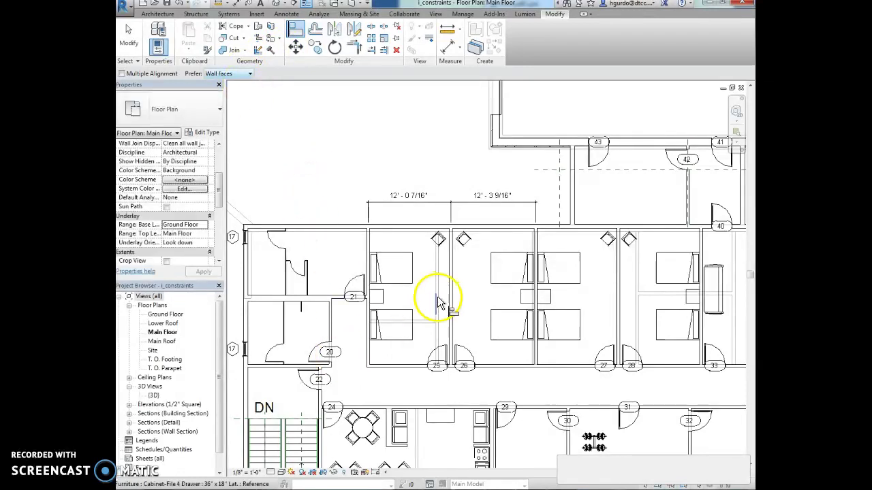
scroll(436, 296, "up", 2)
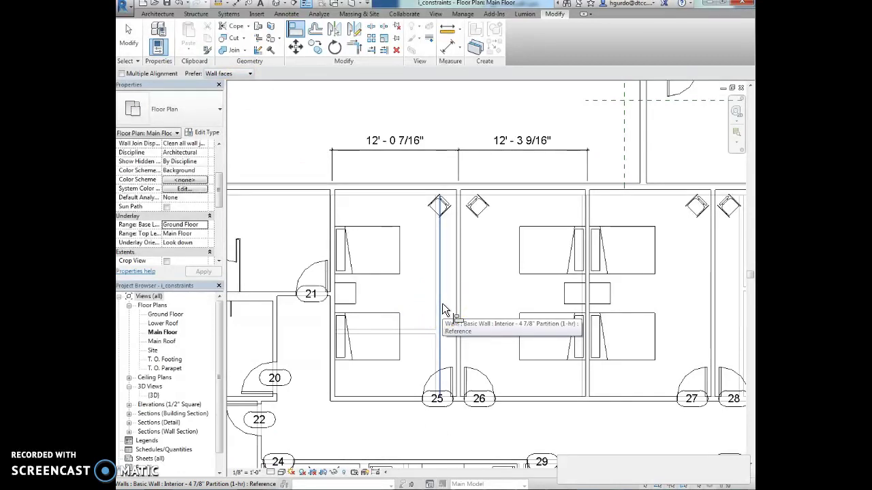
key("Tab")
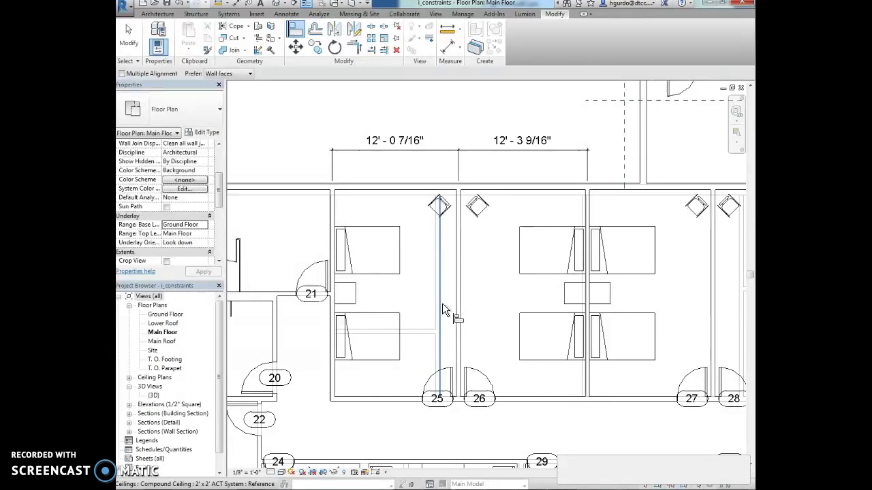
left_click(442, 303)
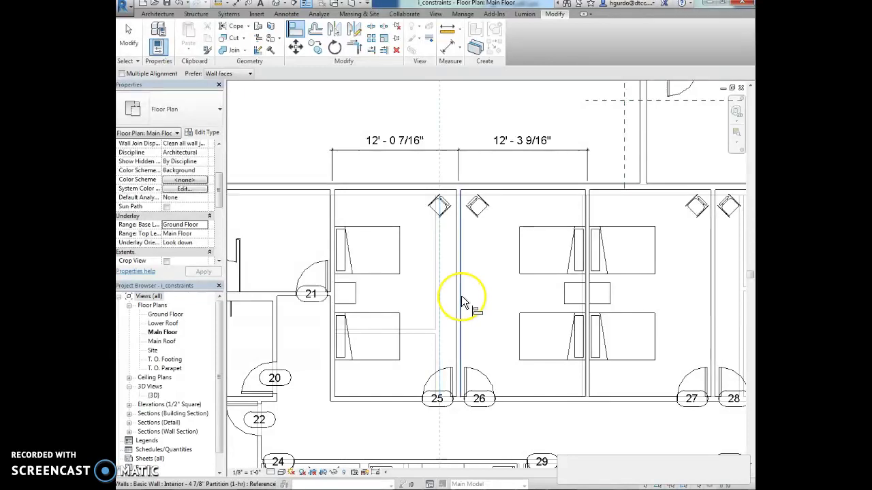
left_click(461, 298)
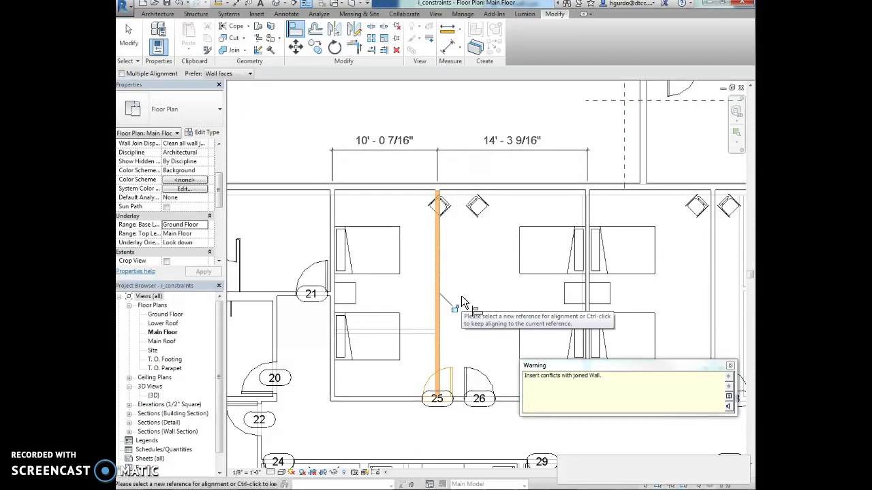
left_click(452, 396)
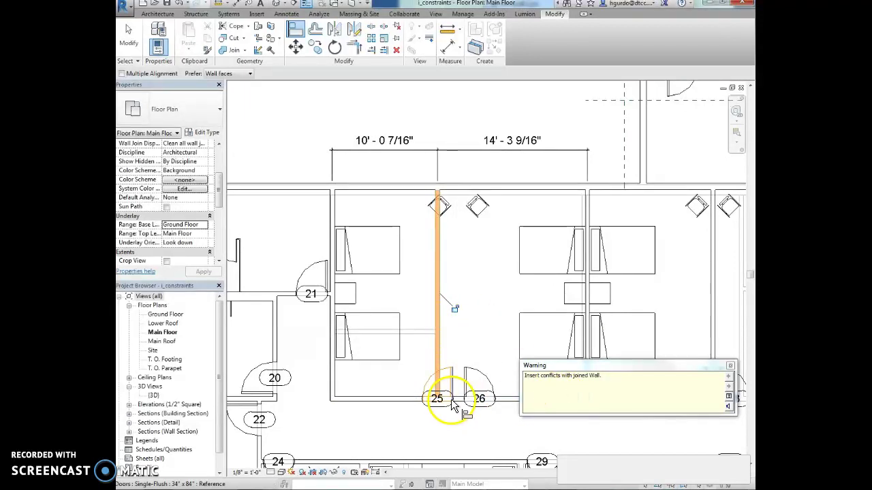
left_click(543, 380)
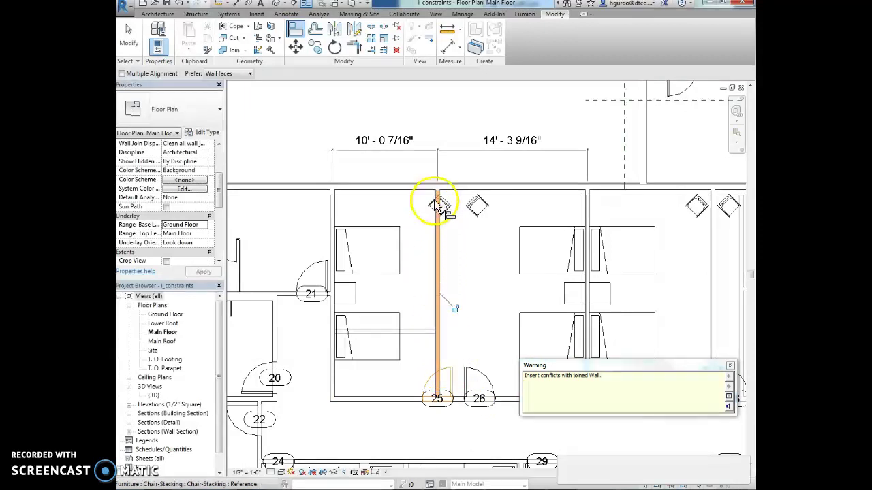
left_click(431, 394)
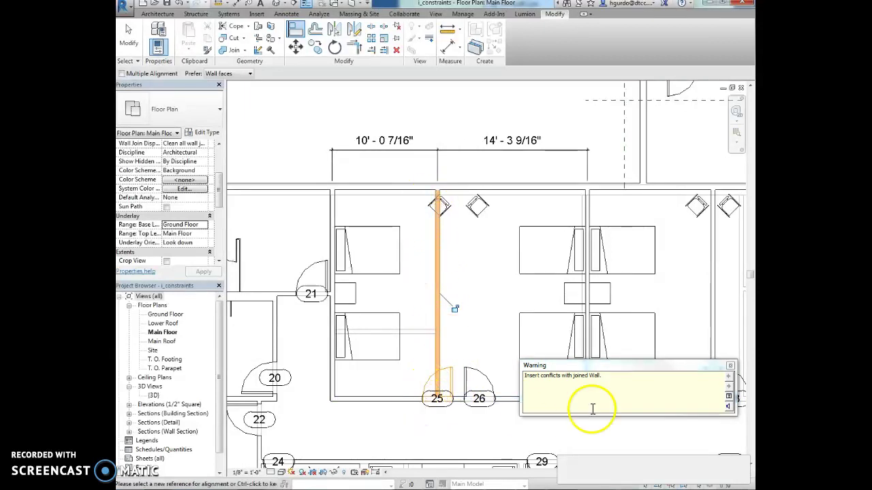
left_click(730, 366)
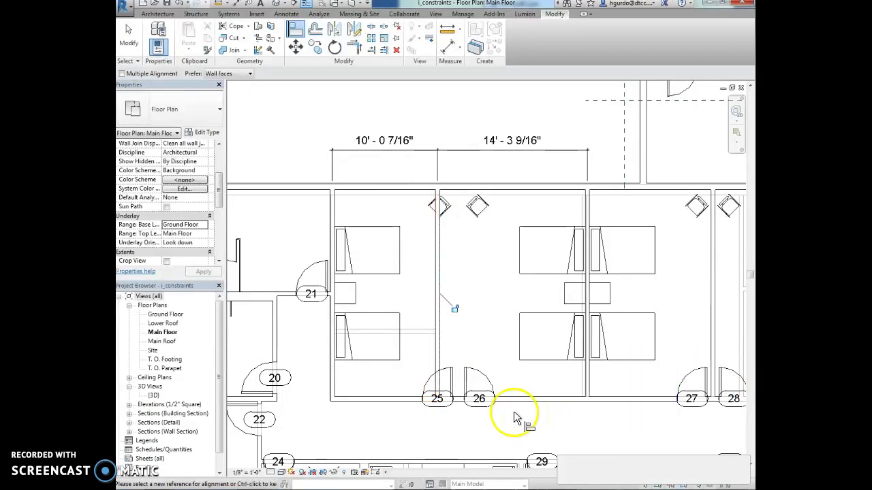
Lock the alignment between the moved partition and the ground-floor underlay wall, and end the Align command.
left_click(454, 308)
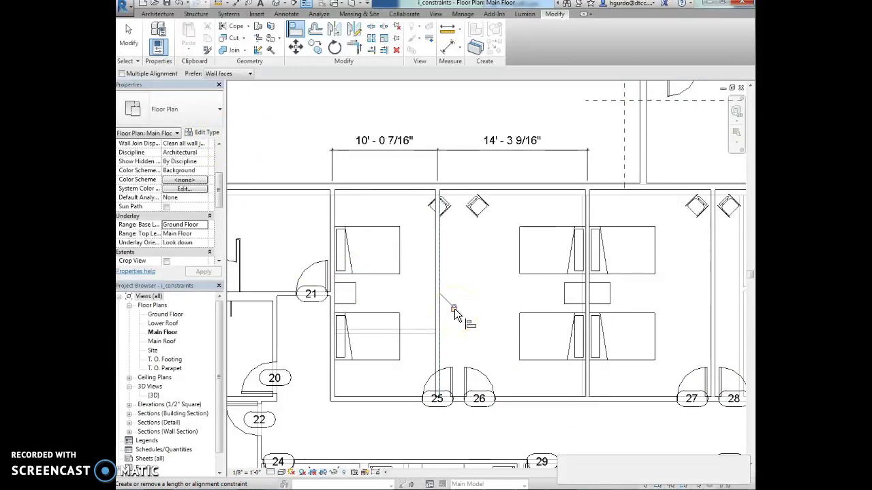
key("Escape")
left_click(482, 300)
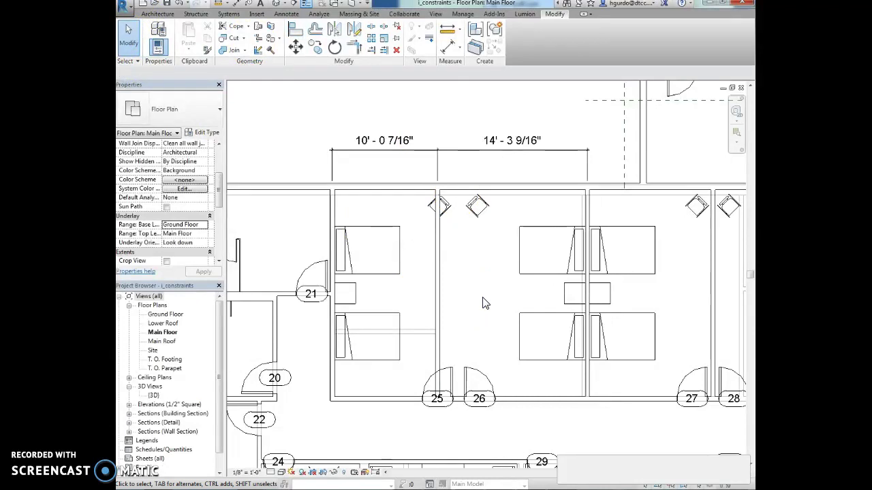
Open the Ground Floor plan at the partition beside the file cabinets near door 12.
left_click(188, 318)
double_click(167, 314)
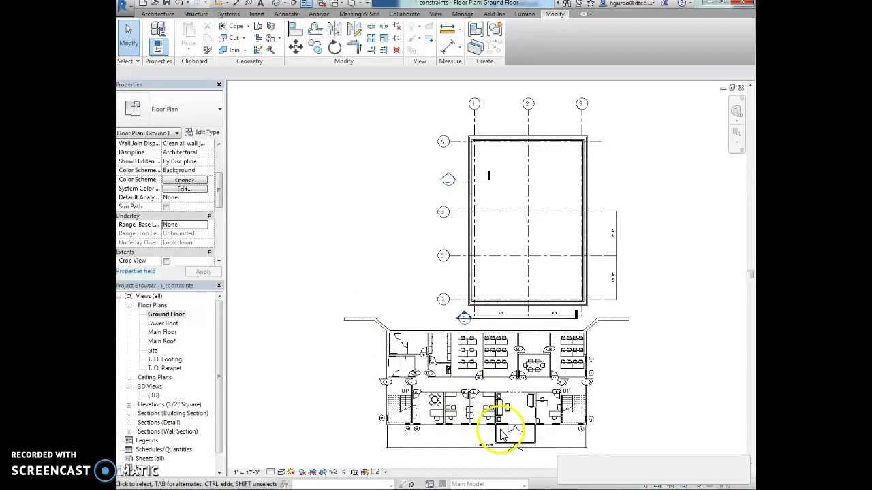
scroll(457, 382, "up", 5)
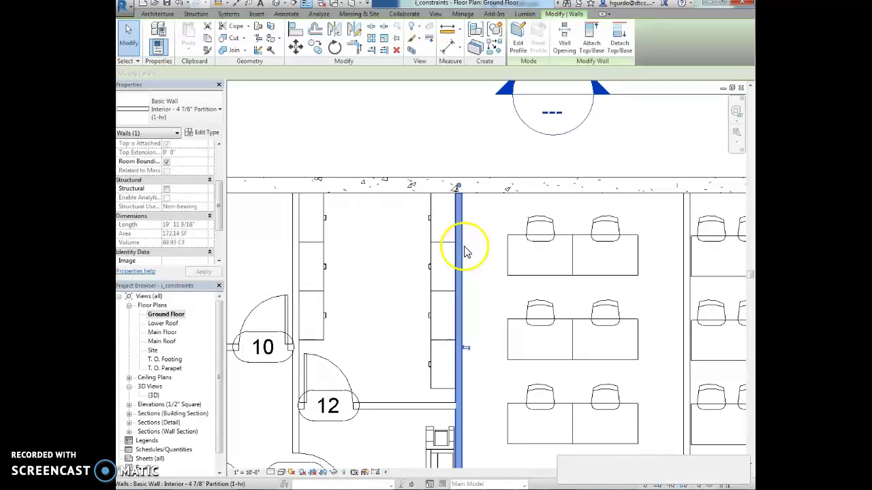
Move the ground-floor partition right of door 12, together with its four file cabinets and the equipment below them, 1'11" to the right.
left_click(432, 222, "ctrl")
left_click(433, 262, "ctrl")
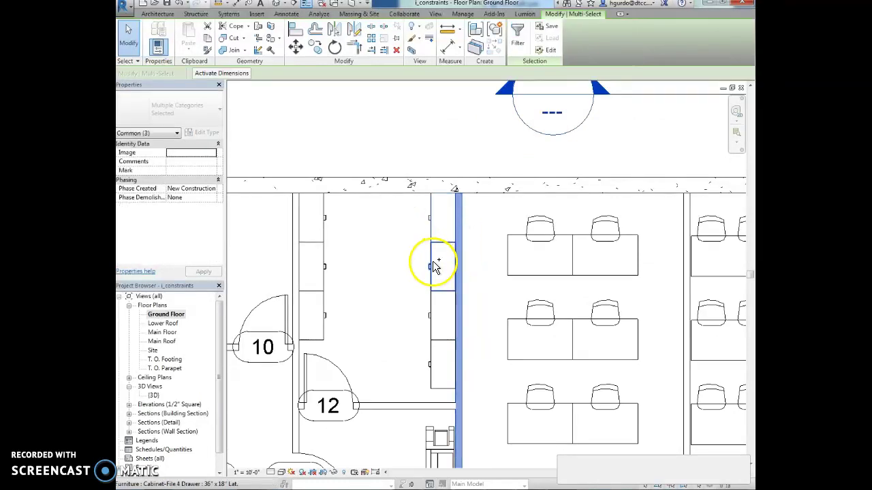
left_click(433, 314, "ctrl")
left_click(432, 360, "ctrl")
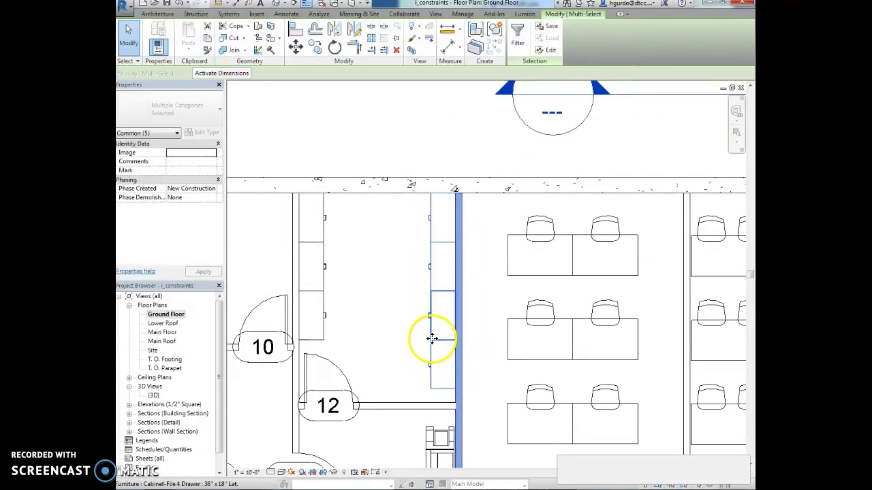
left_click(441, 441, "ctrl")
scroll(427, 313, "down", 2)
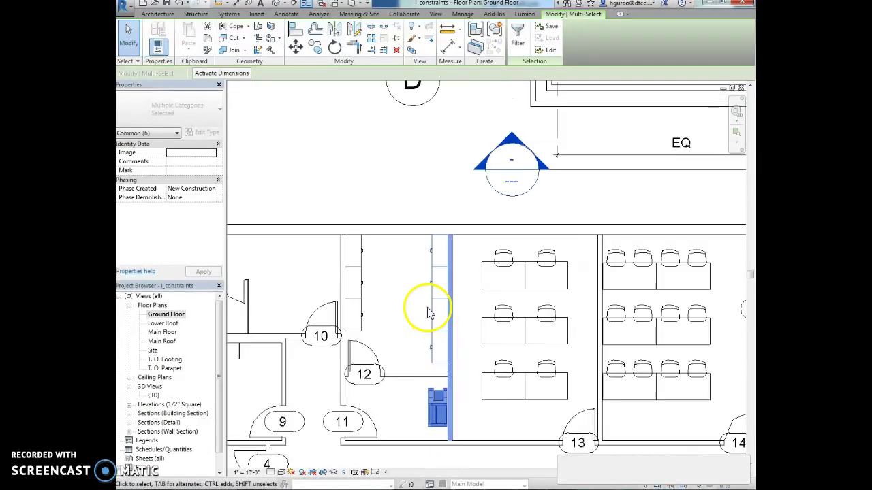
middle_click_drag(466, 374, 429, 358)
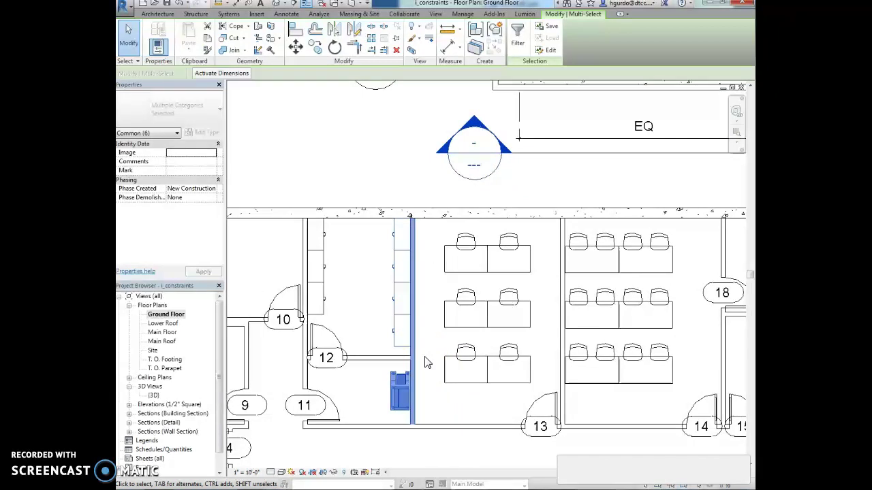
left_click(301, 52)
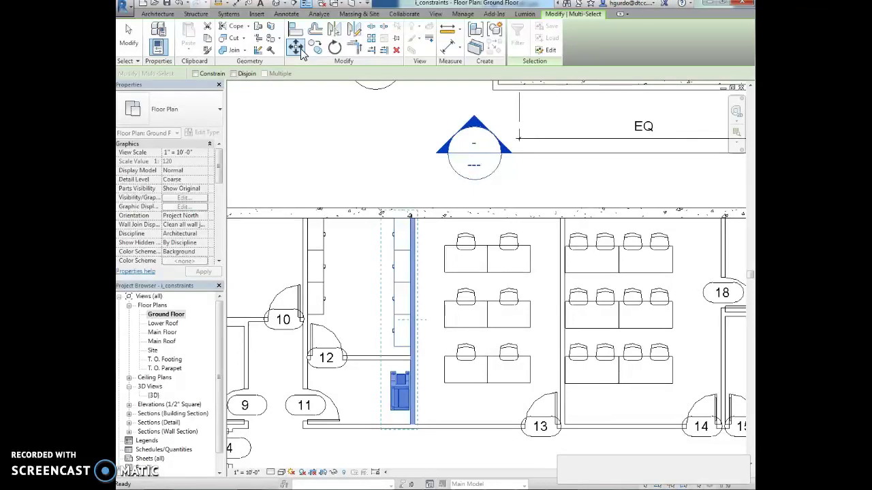
left_click(412, 217)
scroll(415, 218, "up", 4)
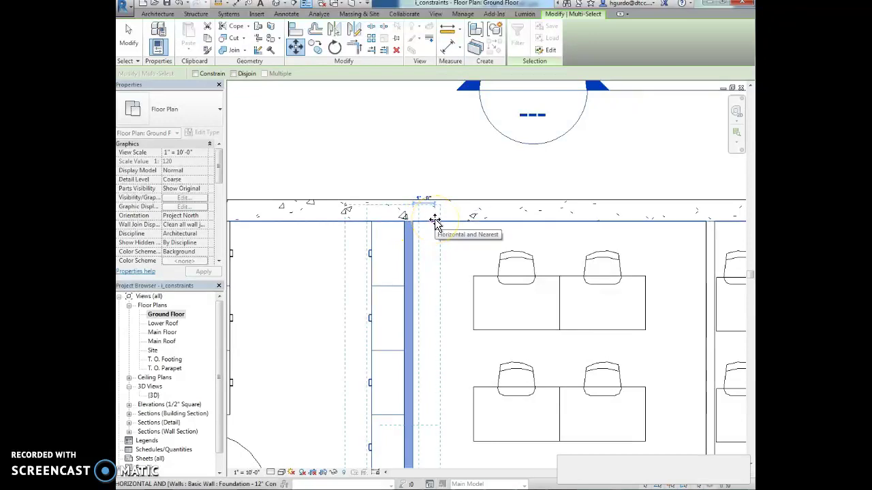
type("1'11")
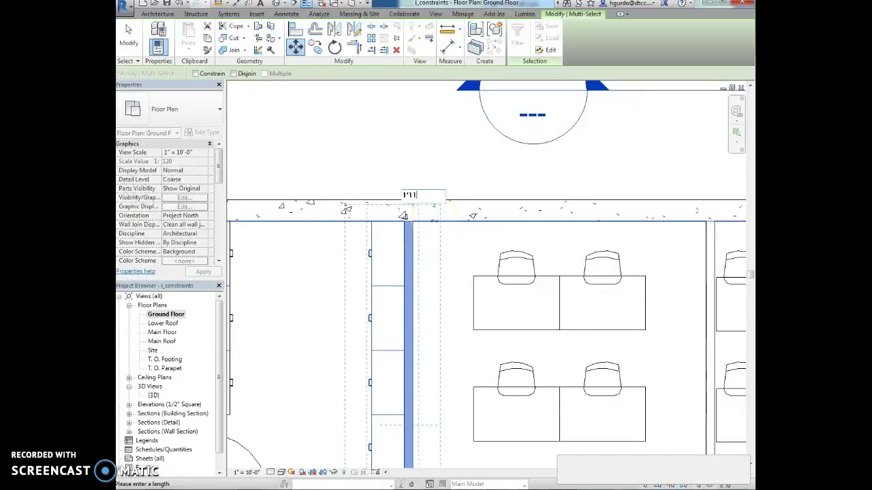
left_click(435, 219)
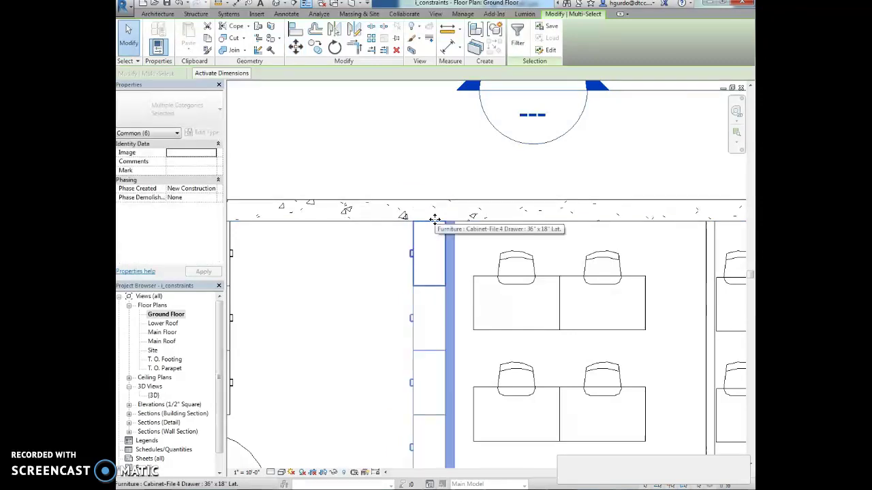
left_click(327, 156)
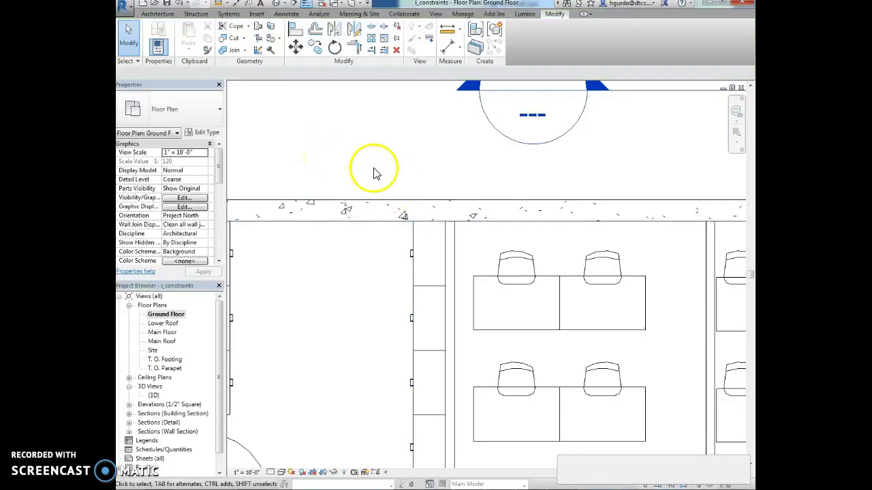
Return to the Main Floor plan and check the locked partition between doors 25 and 26 and its dimensions.
scroll(375, 171, "down", 2)
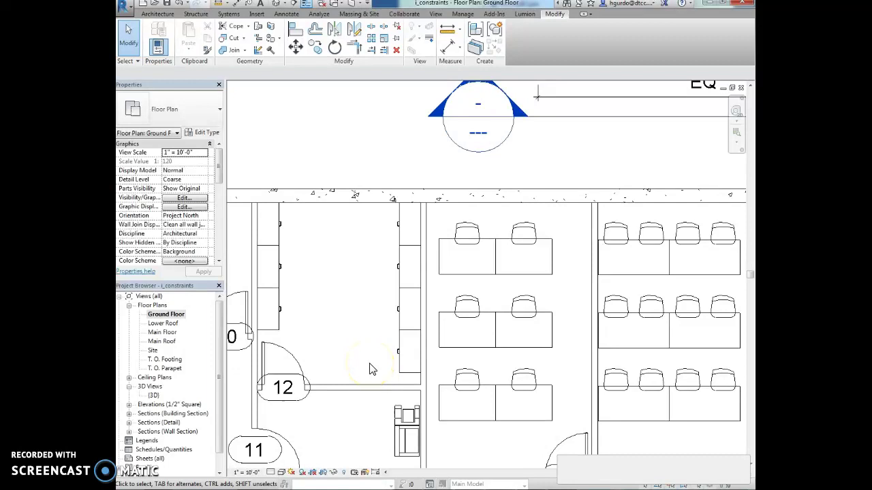
double_click(169, 332)
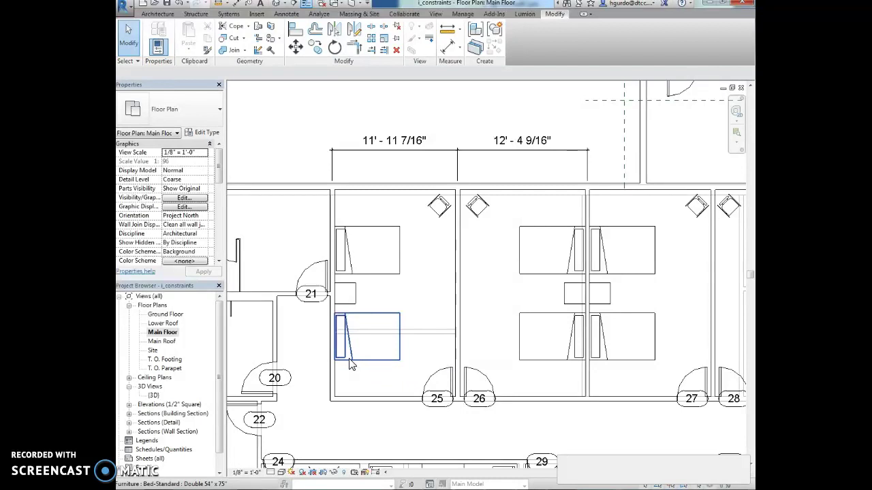
left_click(467, 434)
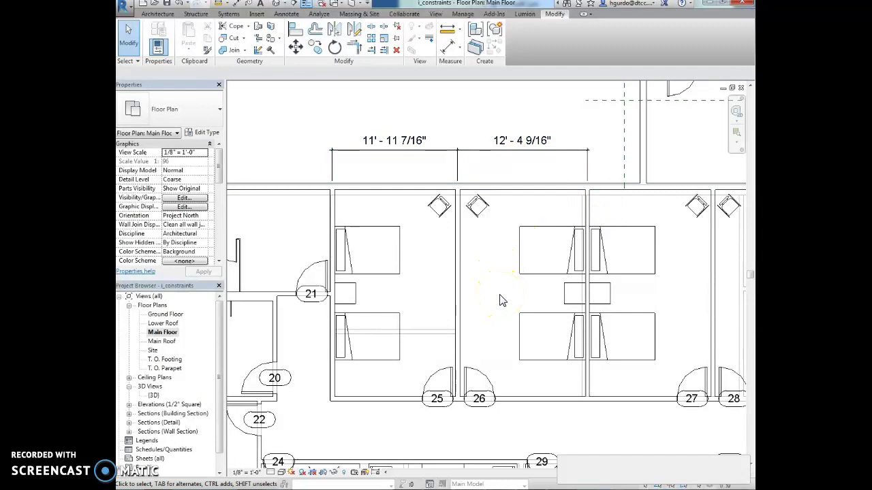
scroll(496, 315, "down", 3)
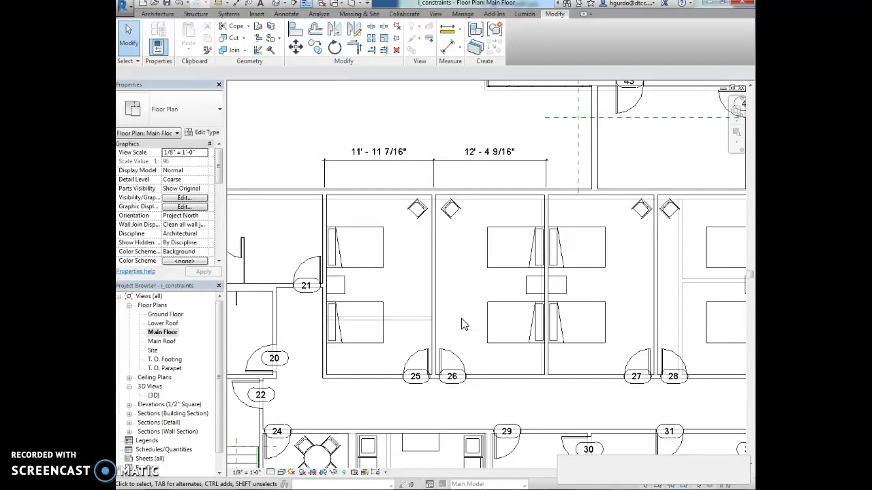
Set the Main Floor plan's underlay base level to None and apply it.
left_click(448, 326)
left_click_drag(219, 180, 219, 196)
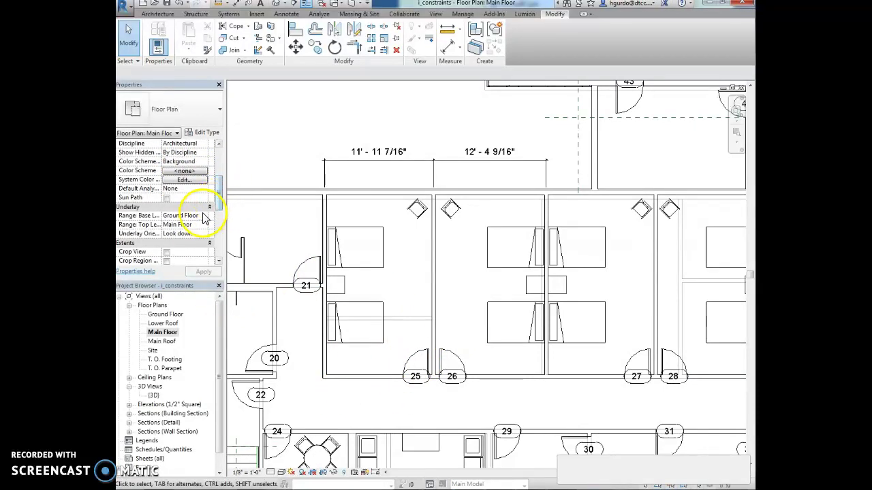
left_click(203, 216)
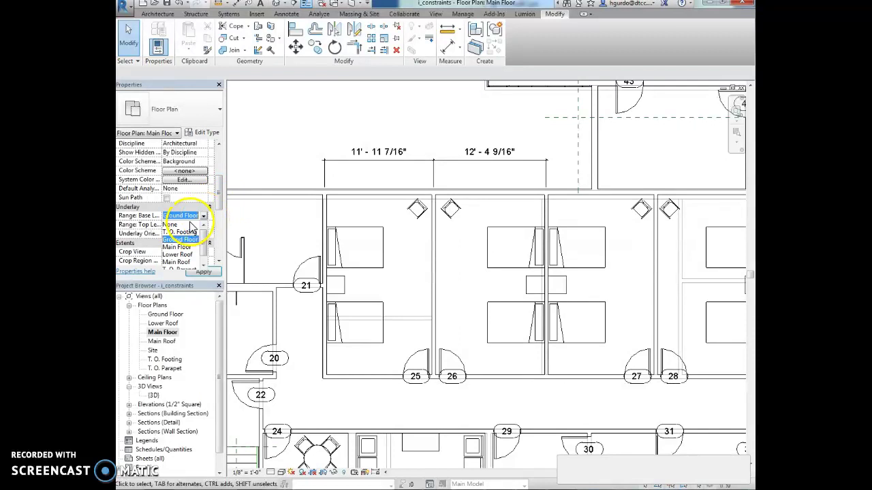
left_click(179, 225)
left_click(204, 272)
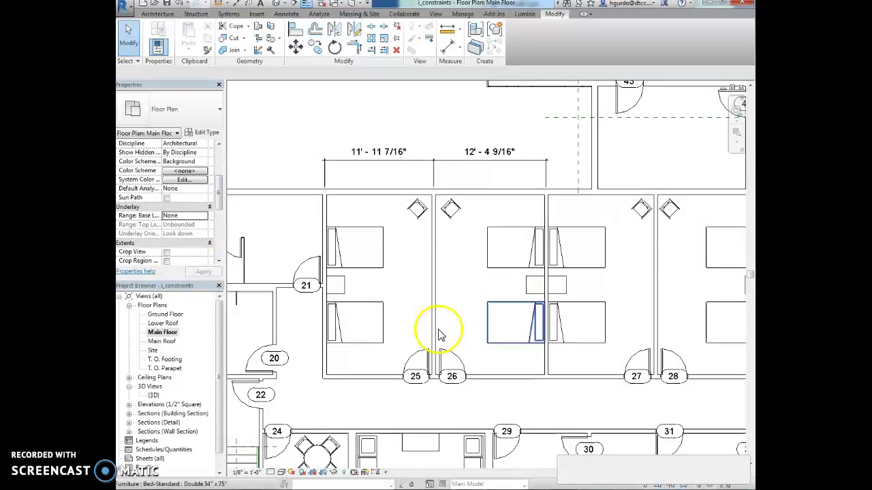